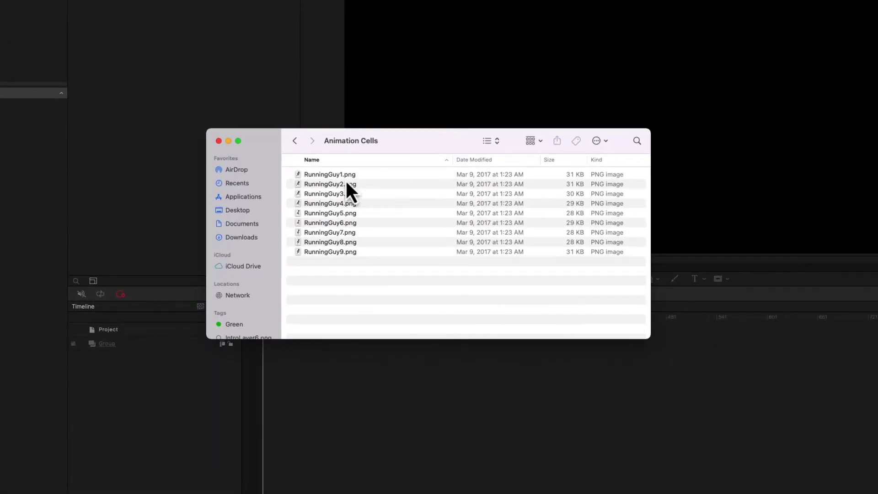
Step: Preview each RunningGuy frame in Quick Look, then select all nine PNGs in Animation Cells
{"action": "left_click", "coordinate": [336, 175]}
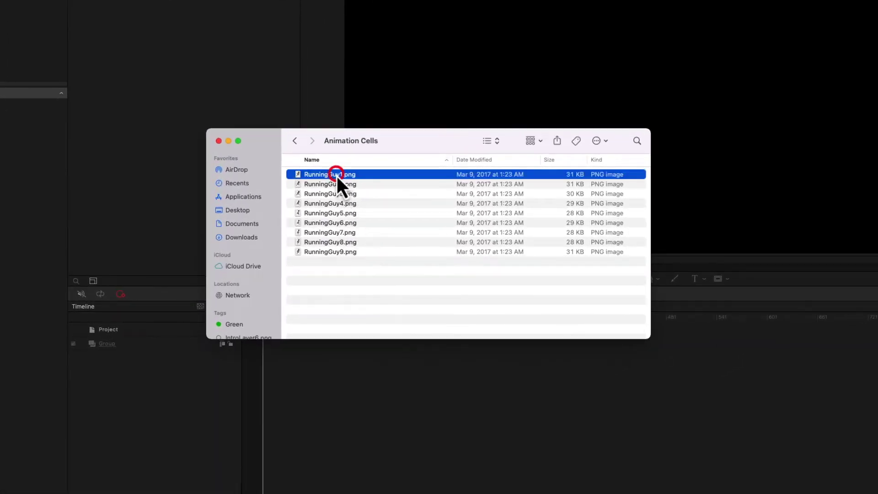
{"action": "key", "text": "space"}
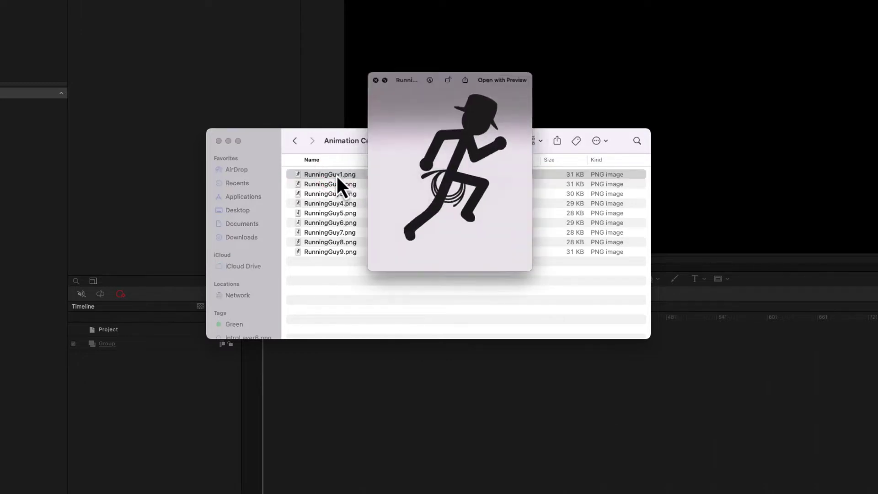
{"action": "key", "text": "Down"}
{"action": "key", "text": "Down"}
{"action": "key", "text": "Down"}
{"action": "key", "text": "Down"}
{"action": "key", "text": "Down"}
{"action": "key", "text": "Down"}
{"action": "key", "text": "Down"}
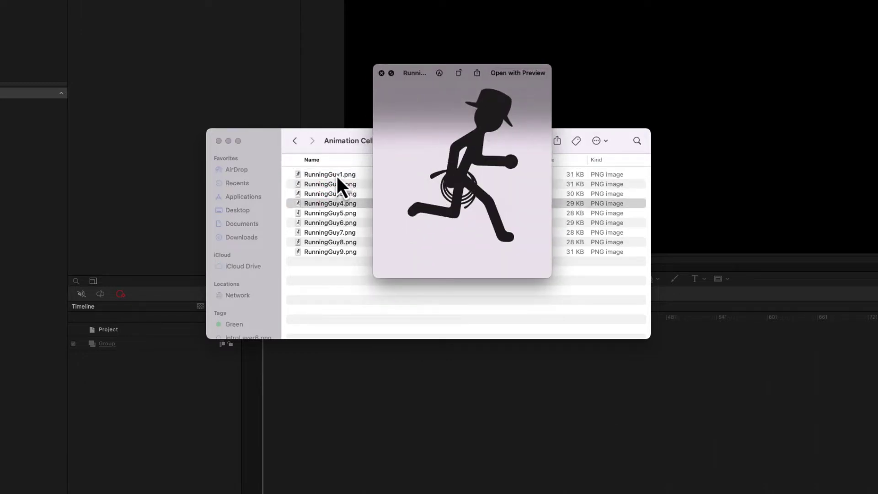
{"action": "key", "text": "Down"}
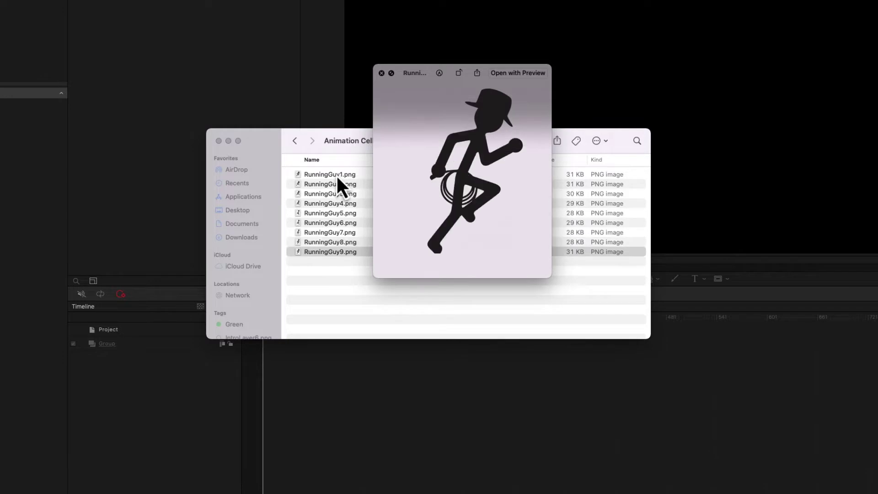
{"action": "key", "text": "space"}
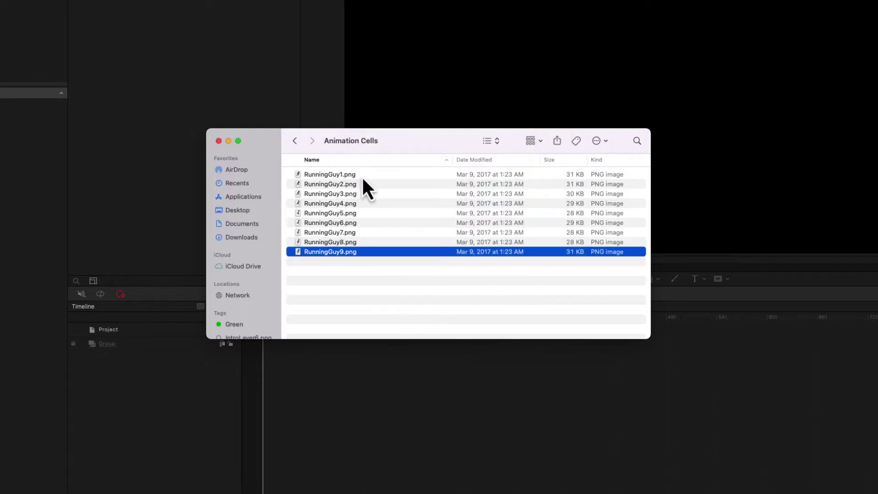
{"action": "left_click", "coordinate": [343, 176], "text": "shift"}
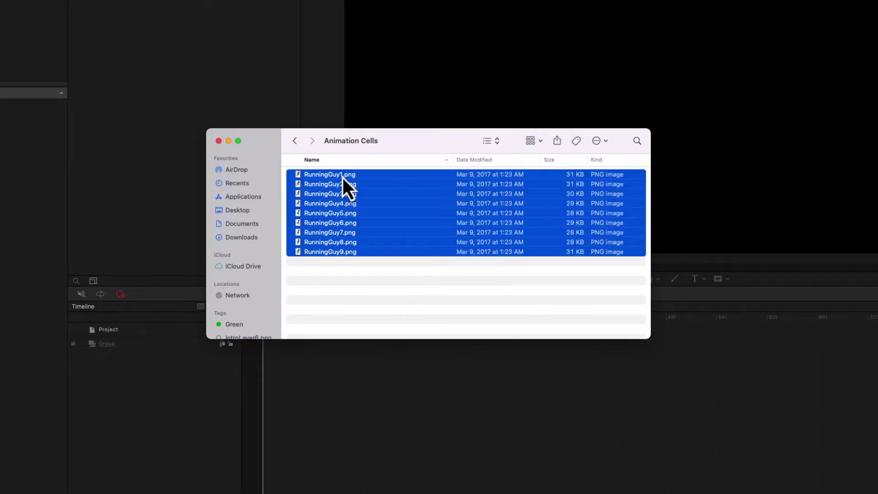
Step: Drop the nine RunningGuy PNGs into Motion's Layers as separate stills, then undo the import
{"action": "left_click_drag", "start_coordinate": [342, 194], "coordinate": [264, 92]}
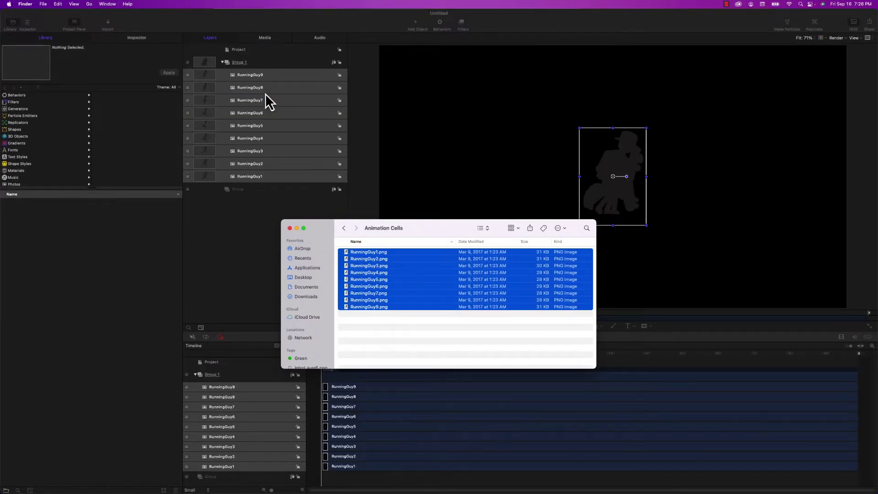
{"action": "left_click", "coordinate": [245, 225]}
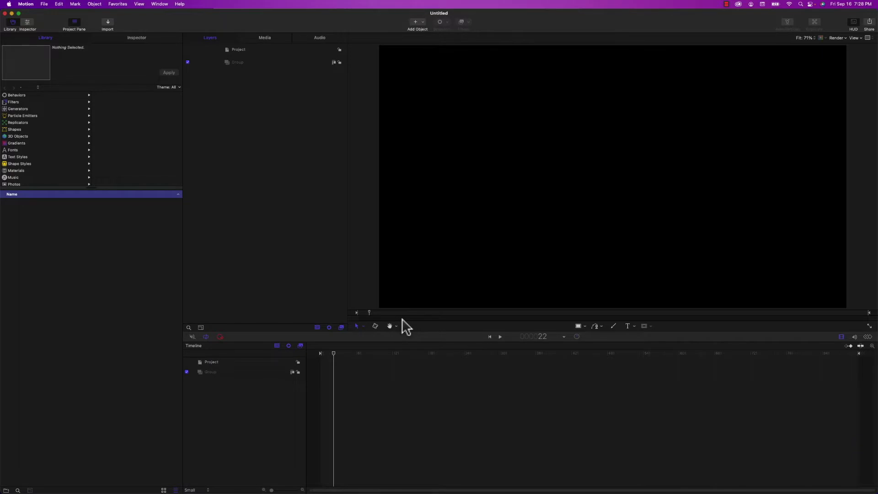
Step: Back in Finder, go up to the Desktop and open the Animation Cells Renamed folder
{"action": "key", "text": "super+Tab"}
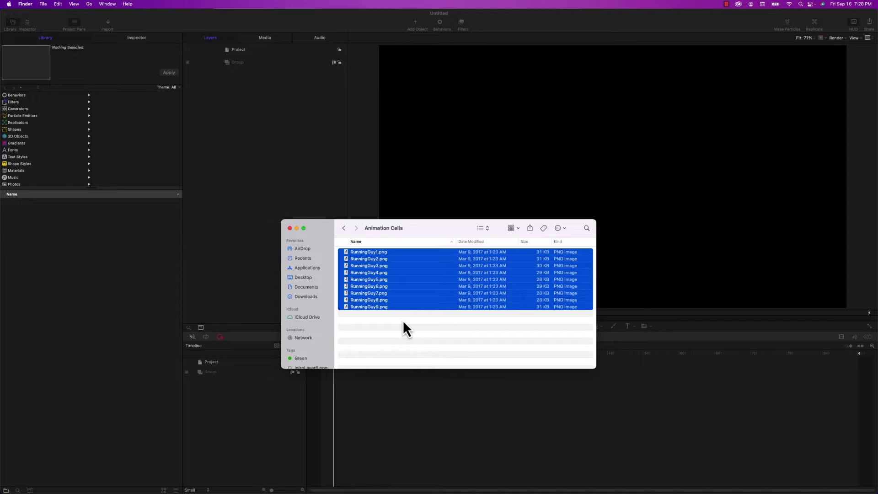
{"action": "left_click", "coordinate": [411, 323]}
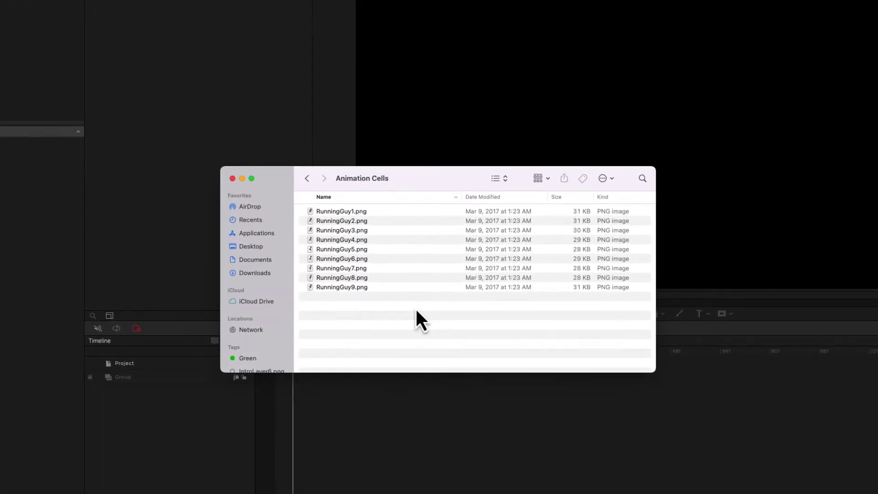
{"action": "key", "text": "super+Up"}
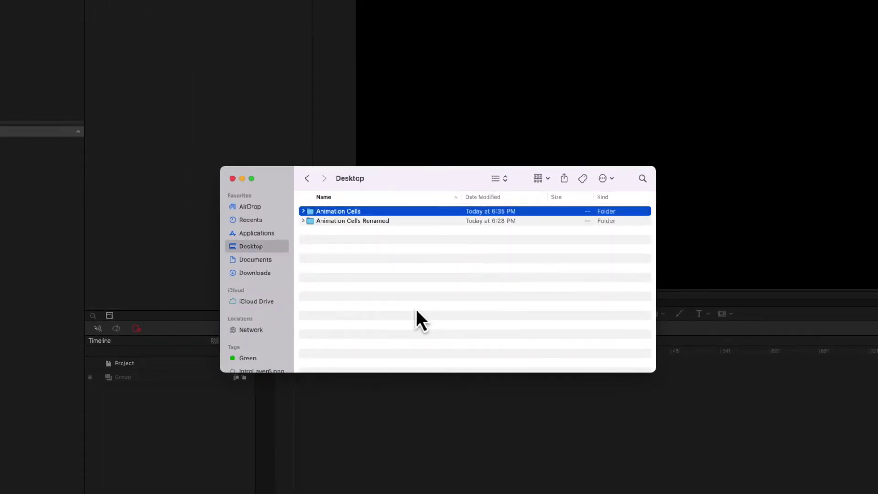
{"action": "double_click", "coordinate": [372, 221]}
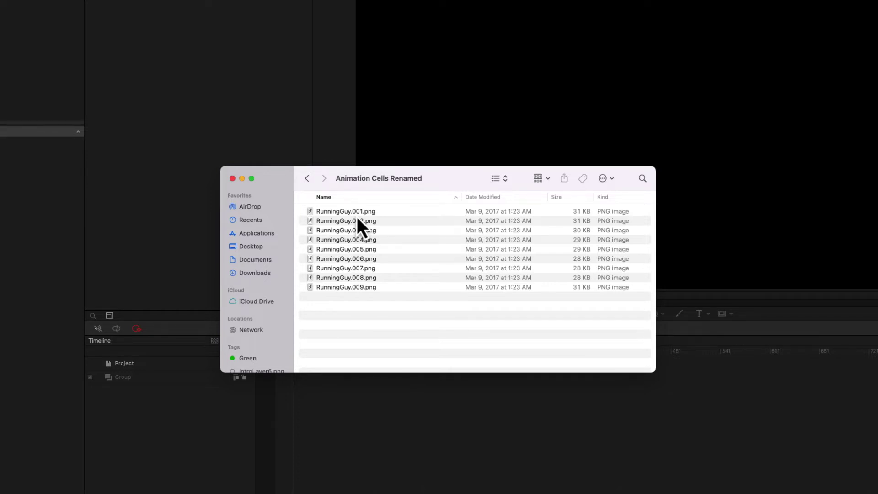
Step: Import RunningGuy.001–009.png into Group 1 as a single RunningGuy.[###] image sequence
{"action": "key", "text": "super+a"}
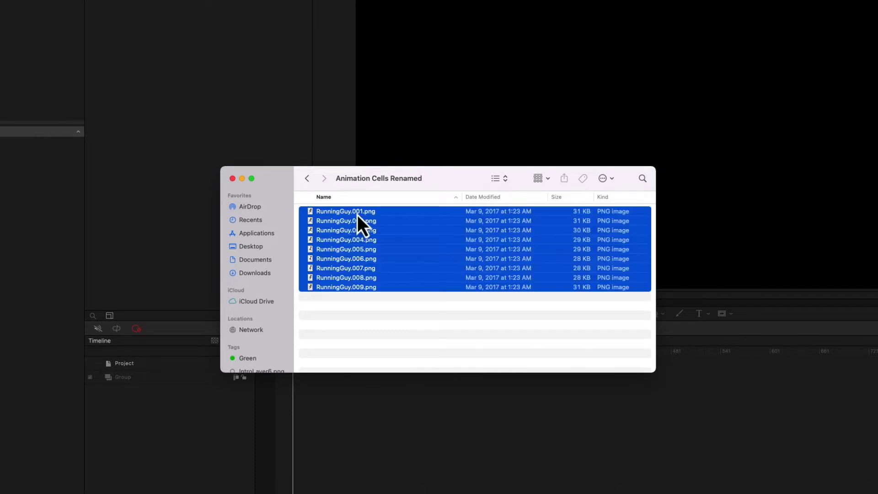
{"action": "left_click_drag", "start_coordinate": [350, 215], "coordinate": [207, 3]}
{"action": "left_click_drag", "start_coordinate": [295, 137], "coordinate": [327, 146]}
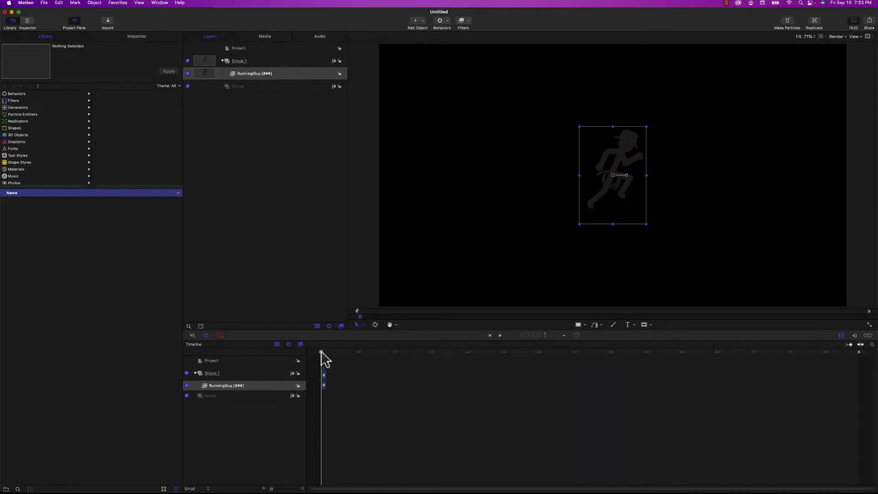
Step: Play the sequence to check it, rewind to frame 1, and select the Project
{"action": "key", "text": "space"}
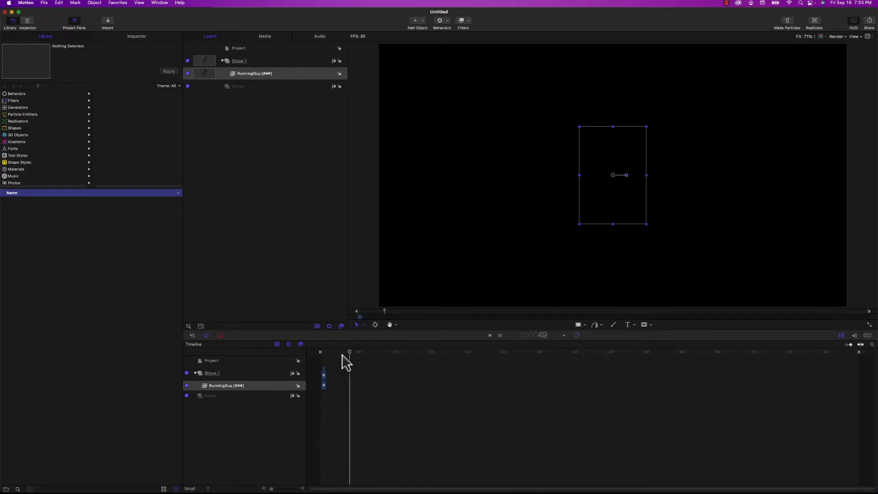
{"action": "left_click_drag", "start_coordinate": [354, 352], "coordinate": [308, 356]}
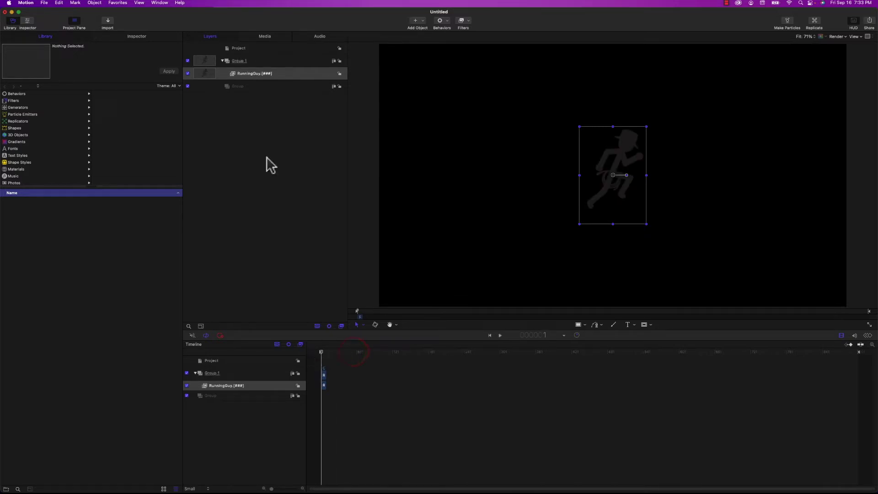
{"action": "left_click", "coordinate": [240, 49]}
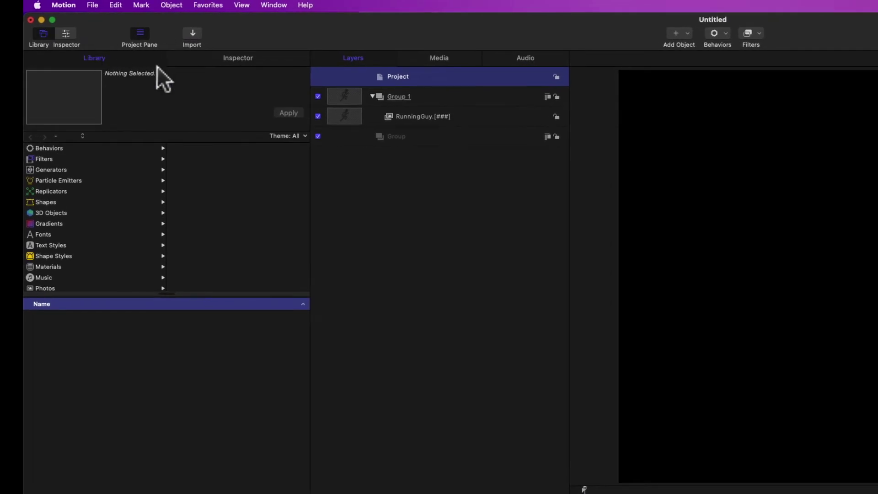
Step: Change the project's Background Color from black to lime green in the Inspector Properties
{"action": "left_click", "coordinate": [240, 62]}
{"action": "left_click", "coordinate": [59, 140]}
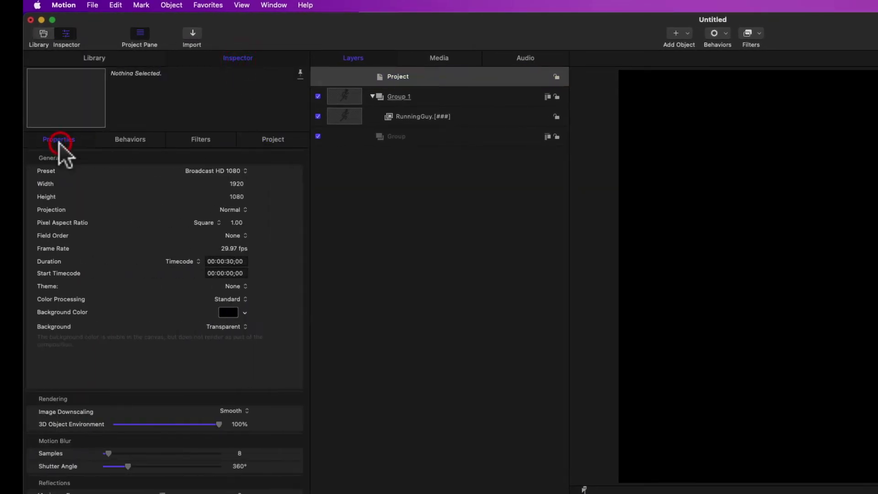
{"action": "left_click", "coordinate": [243, 313]}
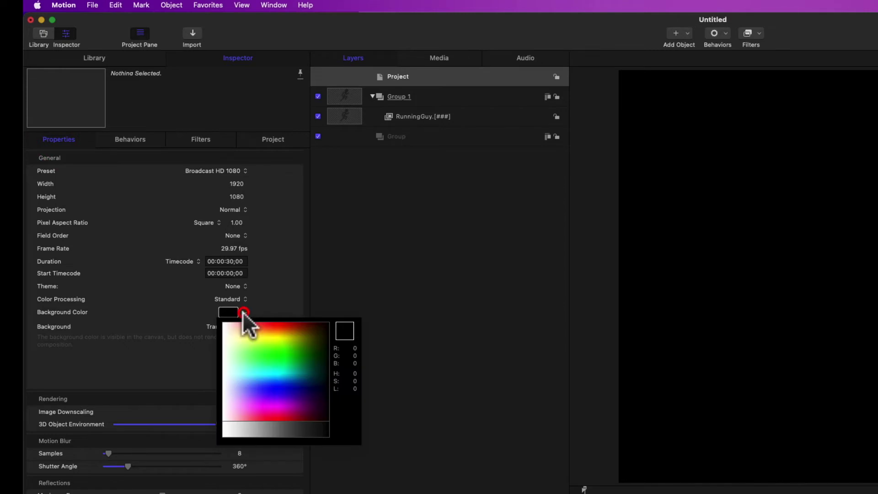
{"action": "left_click", "coordinate": [276, 339]}
{"action": "left_click", "coordinate": [278, 339]}
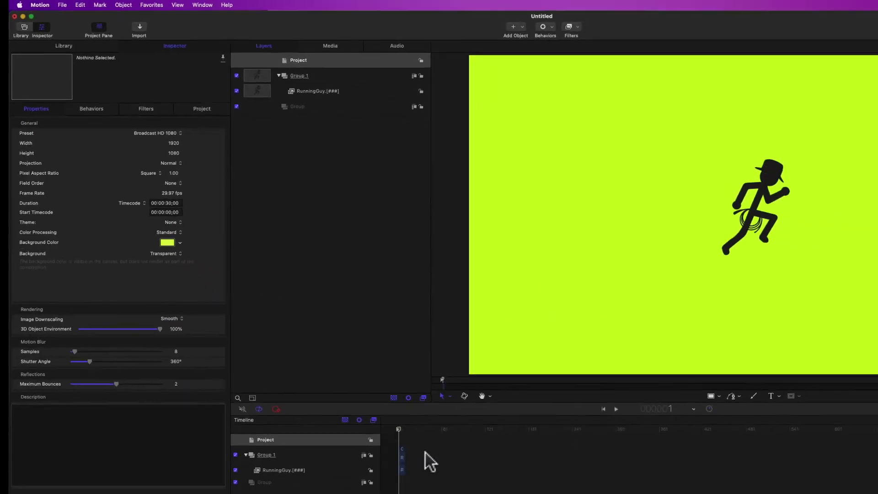
{"action": "left_click", "coordinate": [404, 116]}
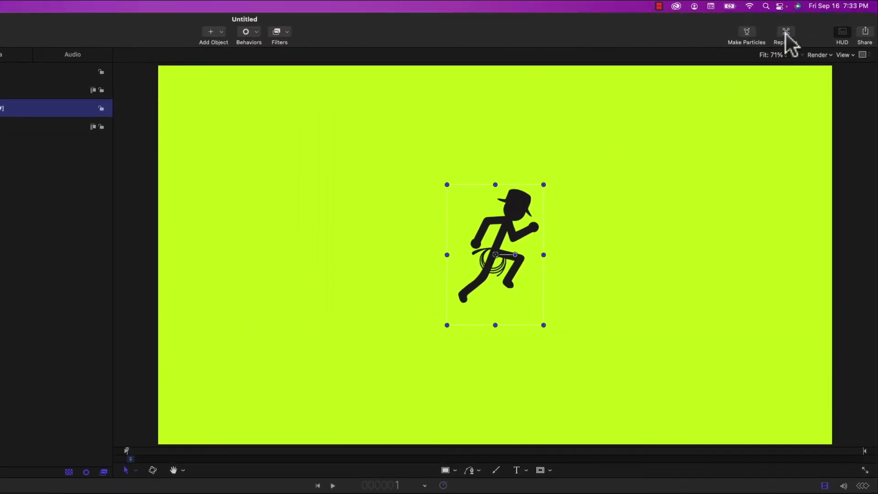
Step: Replicate the RunningGuy layer into a 5 by 5 rectangular Replicator grid
{"action": "left_click", "coordinate": [786, 33]}
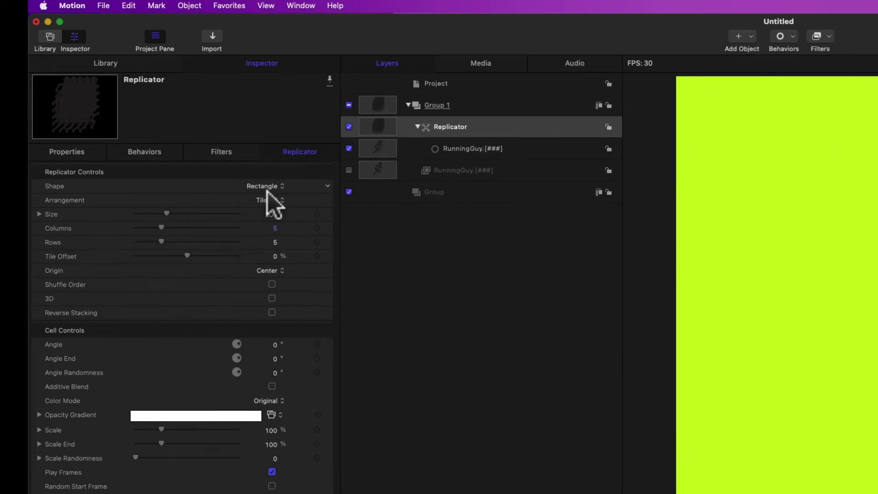
{"action": "left_click", "coordinate": [268, 189]}
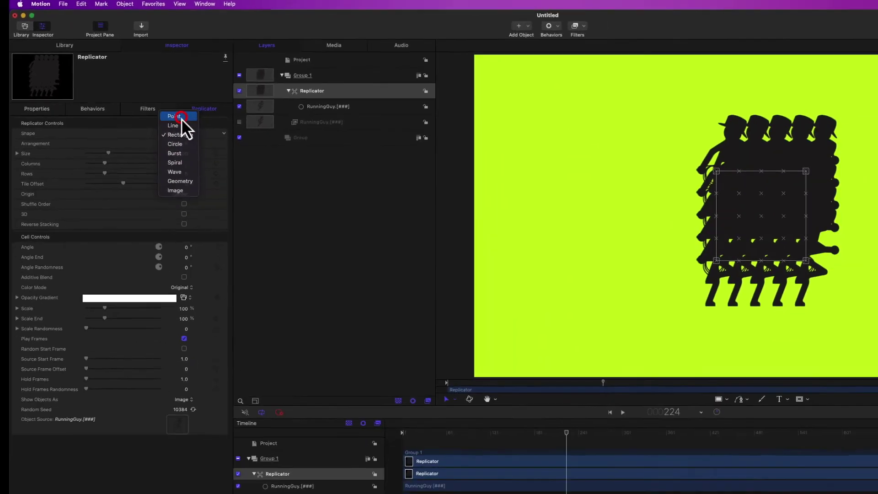
Step: Switch the replicator shape to Point, then play the single runner's loop and rewind to frame 1
{"action": "left_click", "coordinate": [263, 161]}
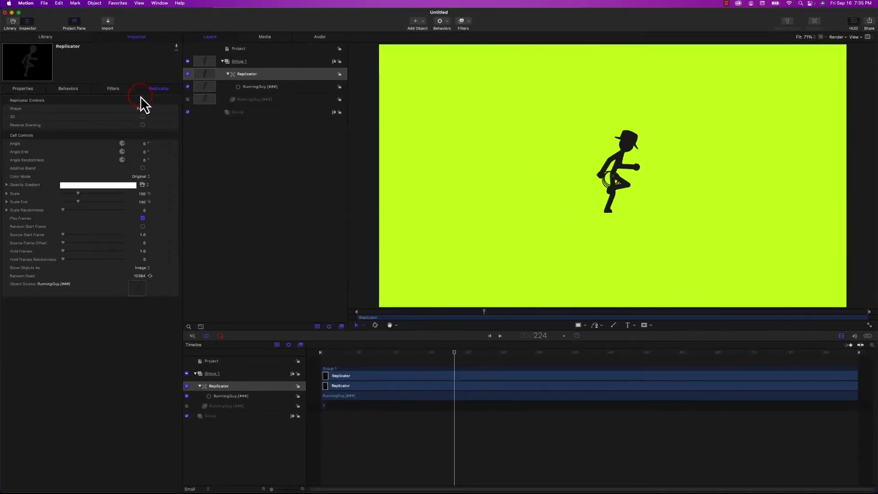
{"action": "left_click", "coordinate": [346, 369]}
{"action": "left_click_drag", "start_coordinate": [336, 353], "coordinate": [320, 353]}
{"action": "key", "text": "space"}
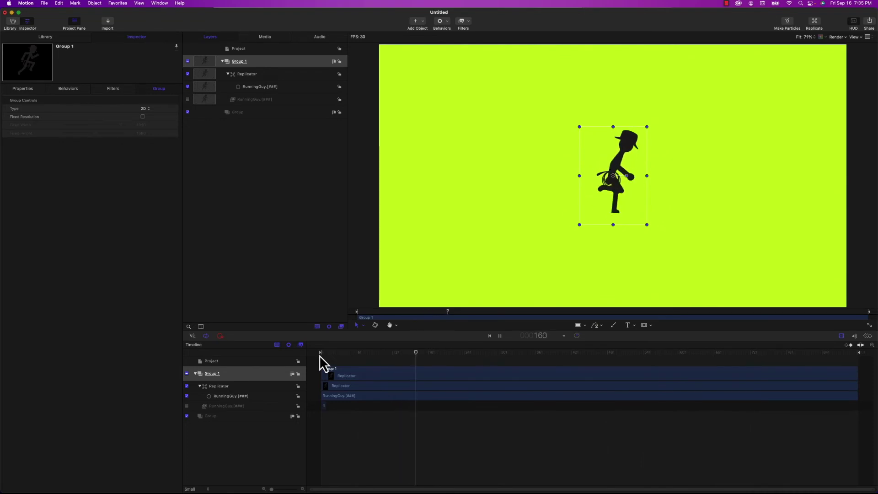
{"action": "key", "text": "space"}
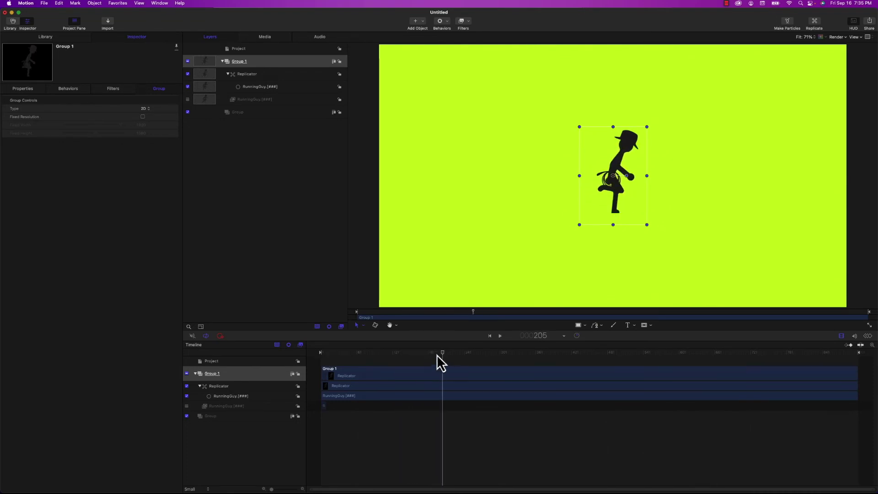
{"action": "left_click_drag", "start_coordinate": [444, 352], "coordinate": [320, 351]}
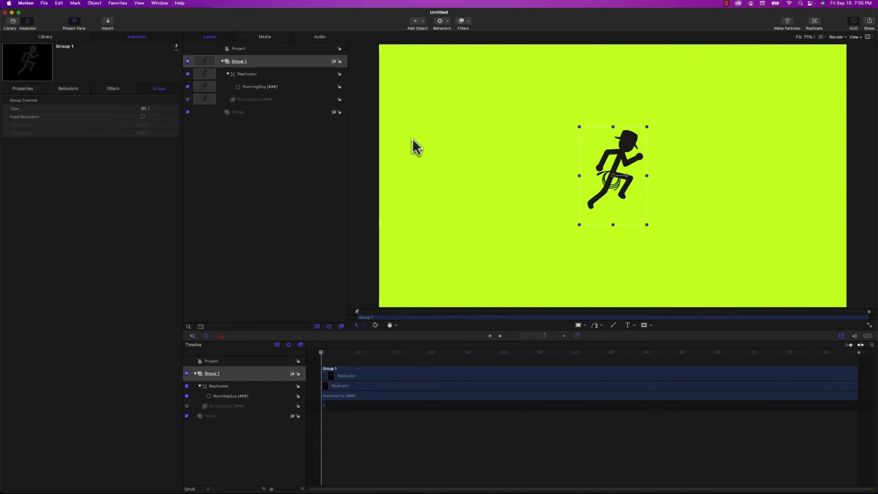
Step: Move the Replicator far left to Position X −664.4 px
{"action": "left_click", "coordinate": [250, 73]}
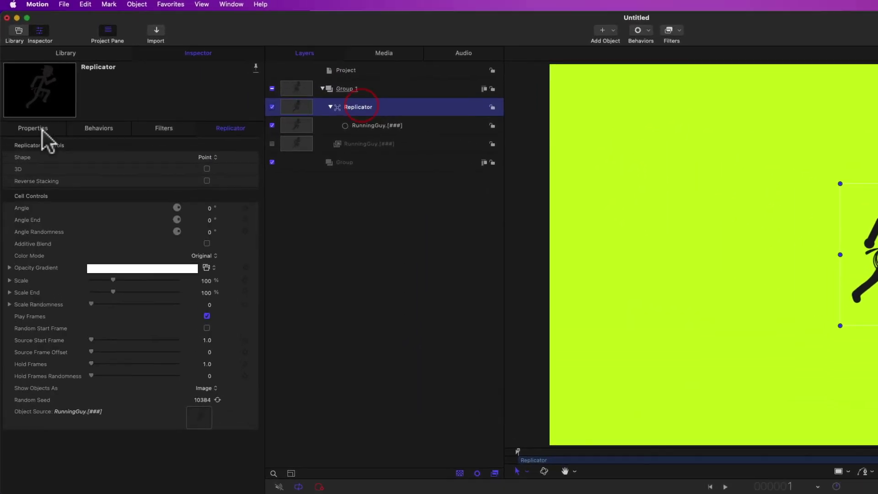
{"action": "left_click", "coordinate": [35, 129]}
{"action": "left_click_drag", "start_coordinate": [166, 160], "coordinate": [163, 163]}
Step: Add a Basic Motion Throw behaviour with X velocity 351 and play it from frame 1
{"action": "left_click", "coordinate": [642, 30]}
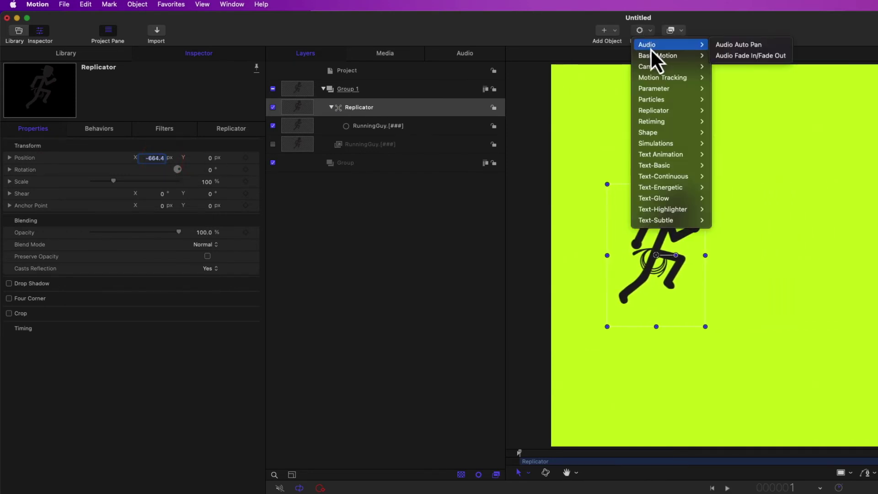
{"action": "mouse_move", "coordinate": [653, 59]}
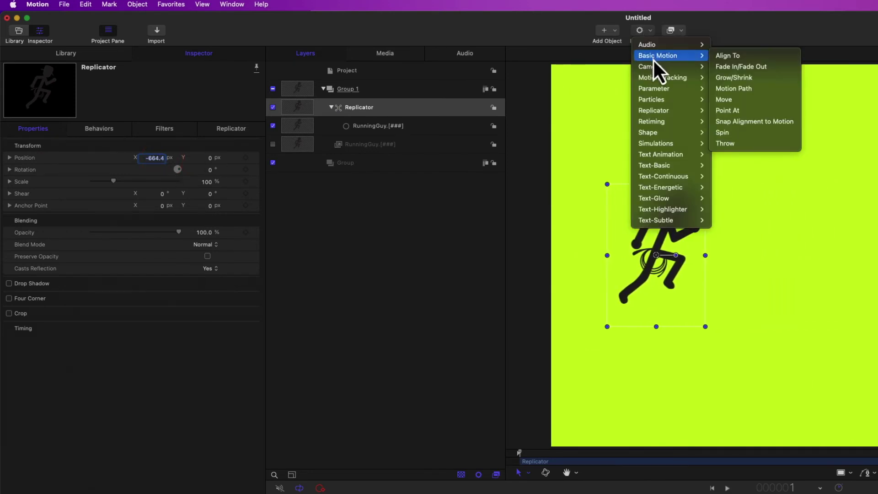
{"action": "left_click", "coordinate": [739, 143]}
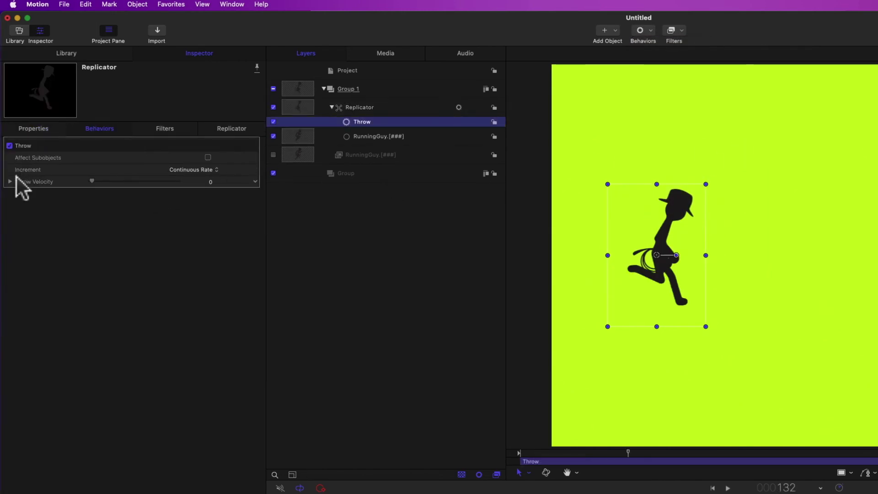
{"action": "left_click", "coordinate": [9, 182]}
{"action": "left_click_drag", "start_coordinate": [91, 193], "coordinate": [203, 186]}
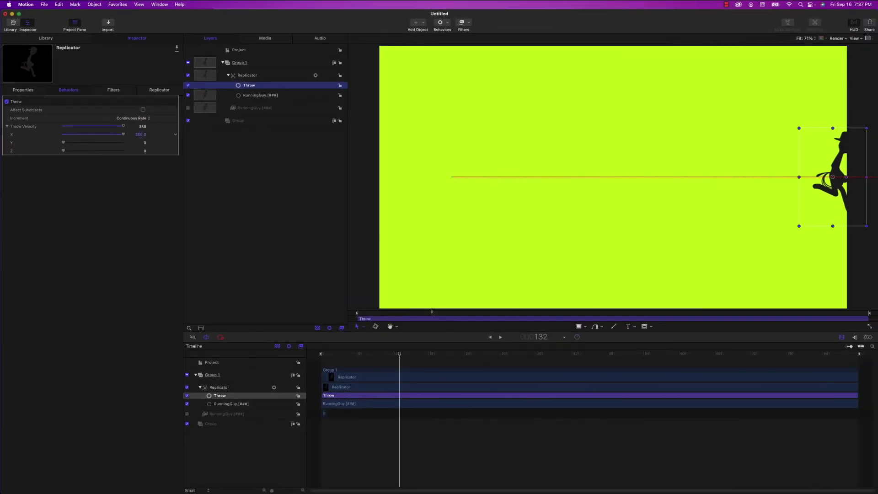
{"action": "left_click_drag", "start_coordinate": [140, 134], "coordinate": [143, 143]}
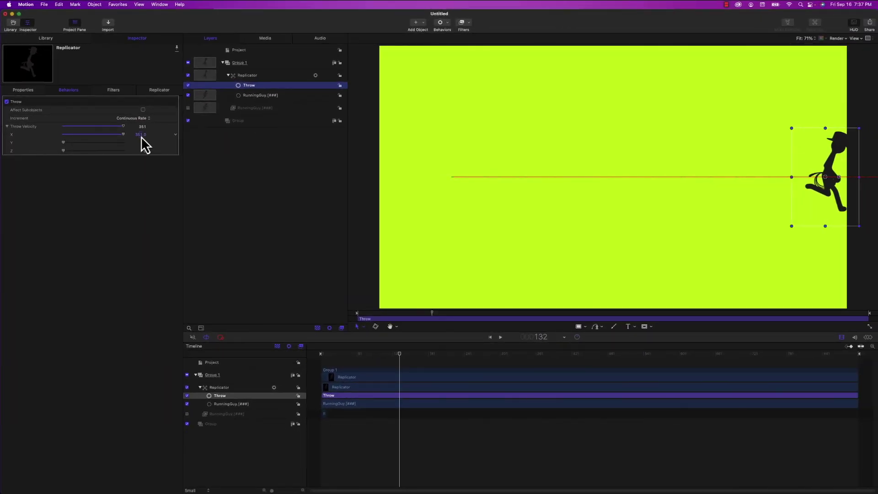
{"action": "left_click_drag", "start_coordinate": [400, 357], "coordinate": [320, 355]}
{"action": "key", "text": "super+shift+a"}
{"action": "key", "text": "space"}
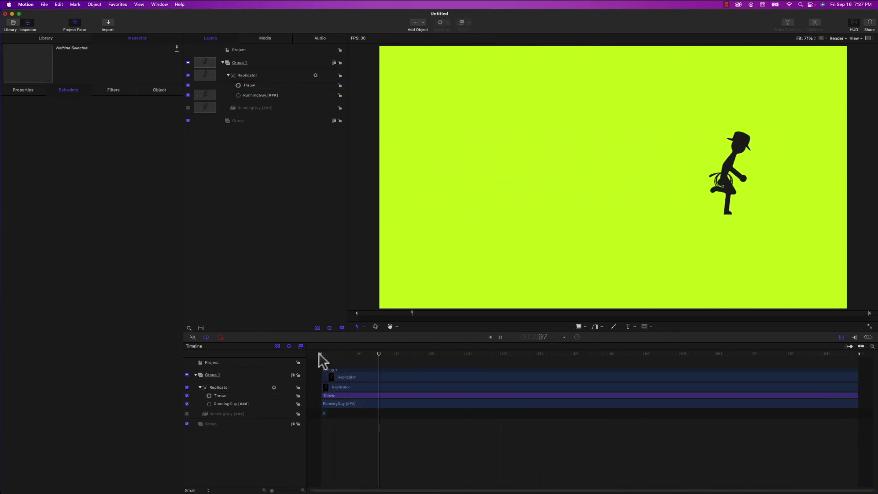
{"action": "key", "text": "space"}
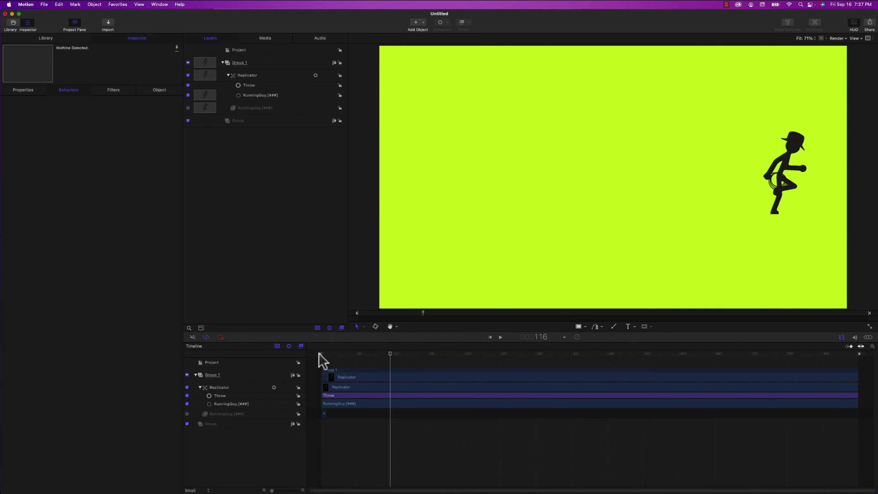